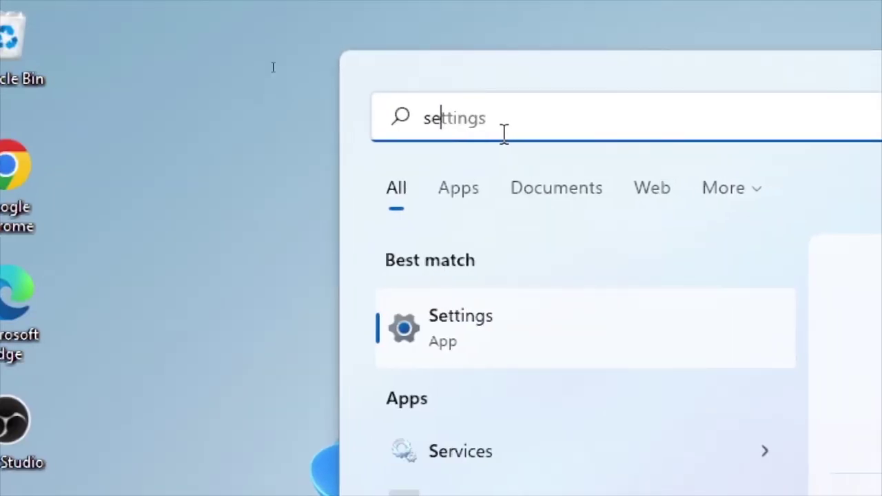
Open the Services console and bring up the properties of the Windows Update service.
{"action": "left_click", "coordinate": [537, 332]}
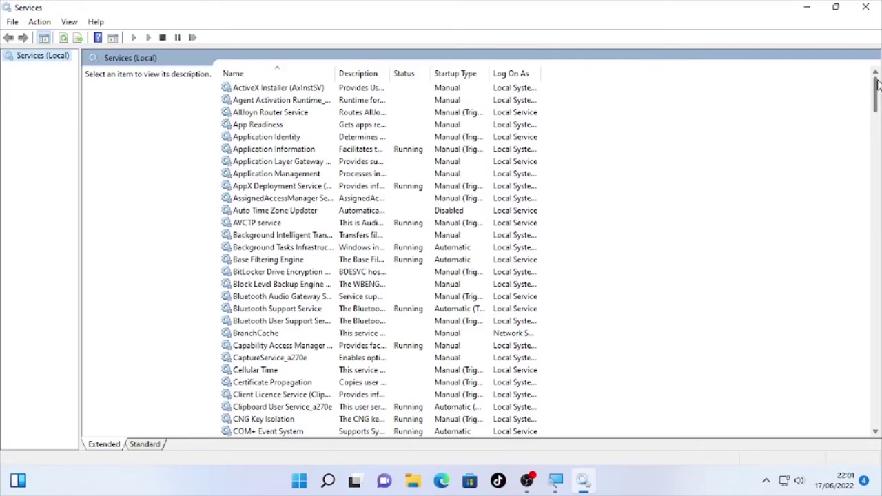
{"action": "left_click_drag", "start_coordinate": [877, 83], "coordinate": [872, 403]}
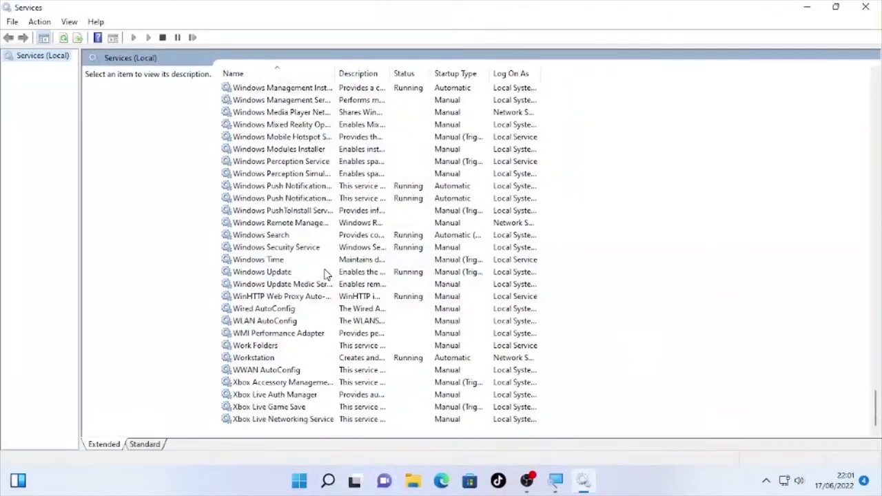
{"action": "left_click", "coordinate": [327, 273]}
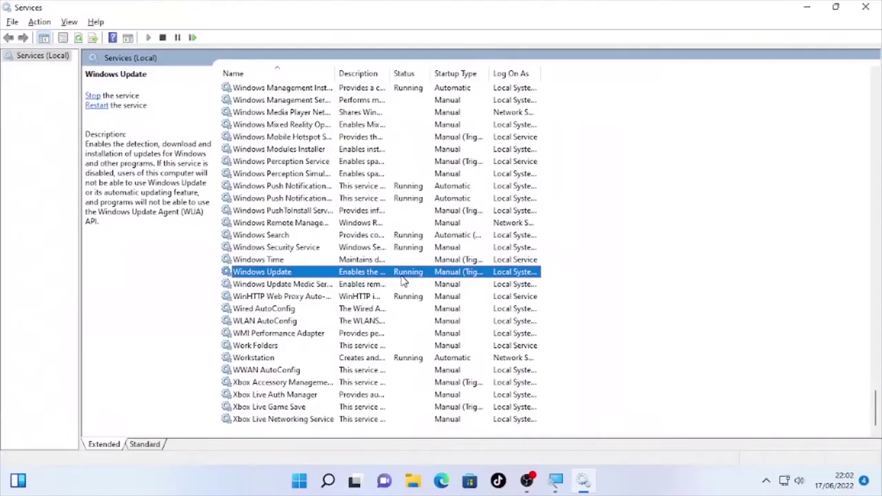
{"action": "right_click", "coordinate": [411, 281]}
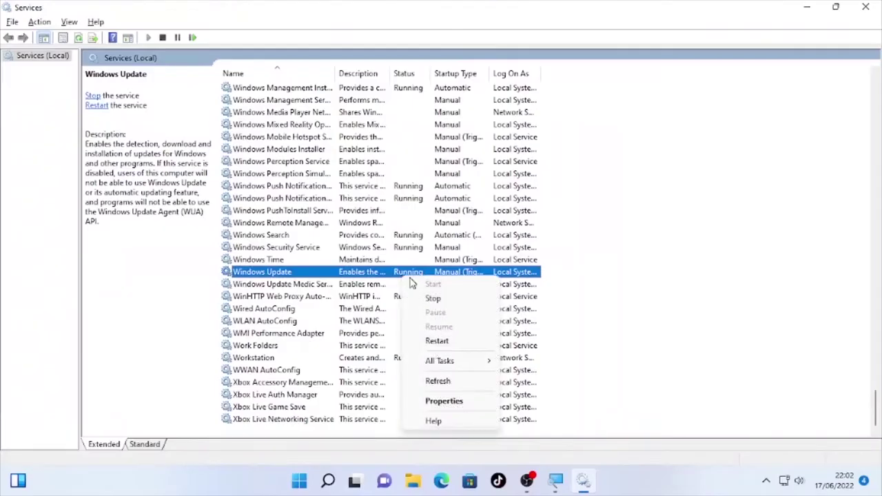
{"action": "left_click", "coordinate": [449, 401]}
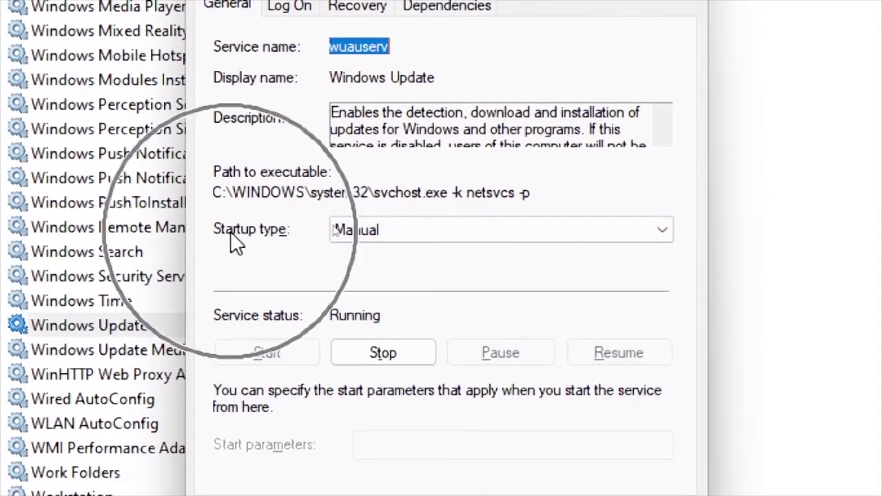
Set the Windows Update service's startup type to Automatic, apply it, then restart the service and close the console.
{"action": "left_click", "coordinate": [666, 230]}
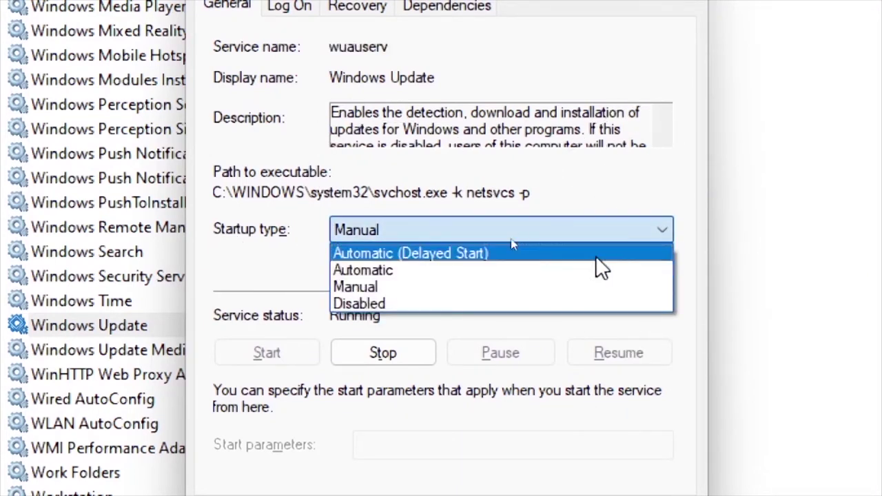
{"action": "left_click", "coordinate": [398, 270]}
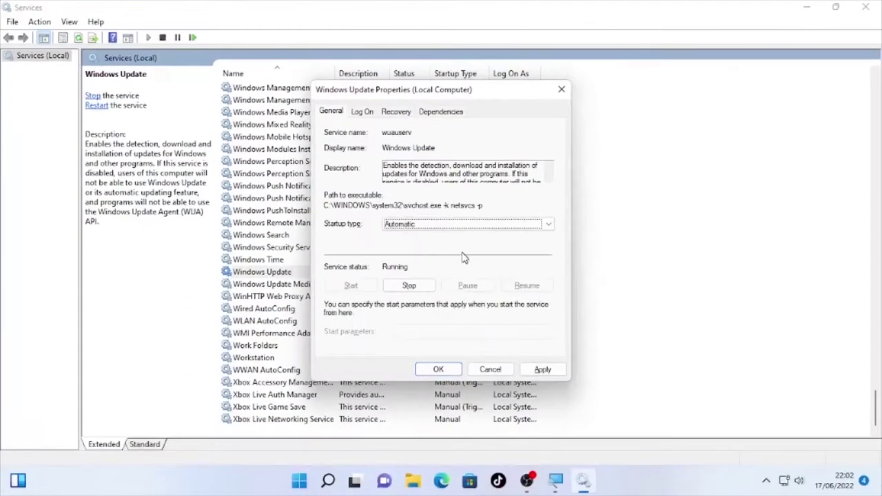
{"action": "left_click", "coordinate": [542, 369]}
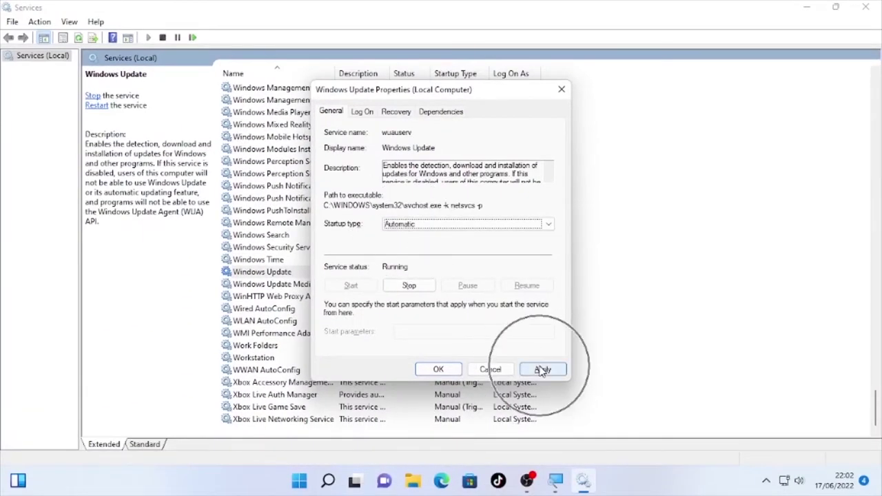
{"action": "left_click", "coordinate": [439, 370]}
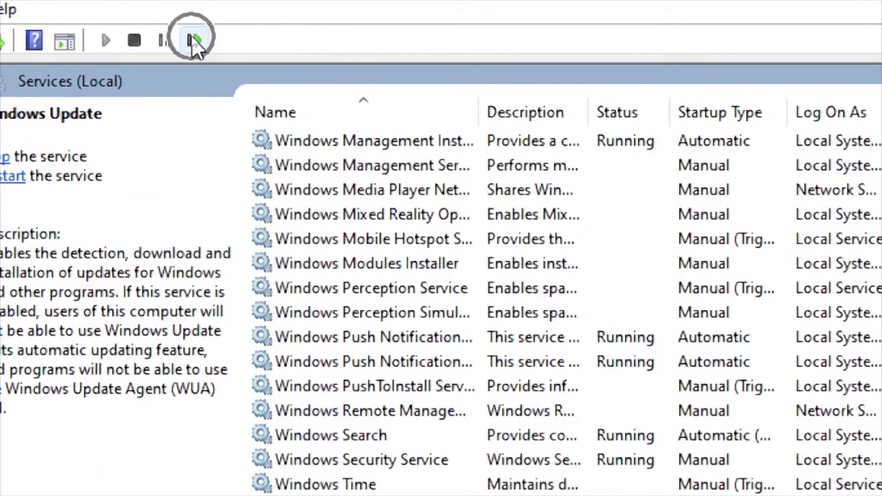
{"action": "left_click", "coordinate": [195, 42]}
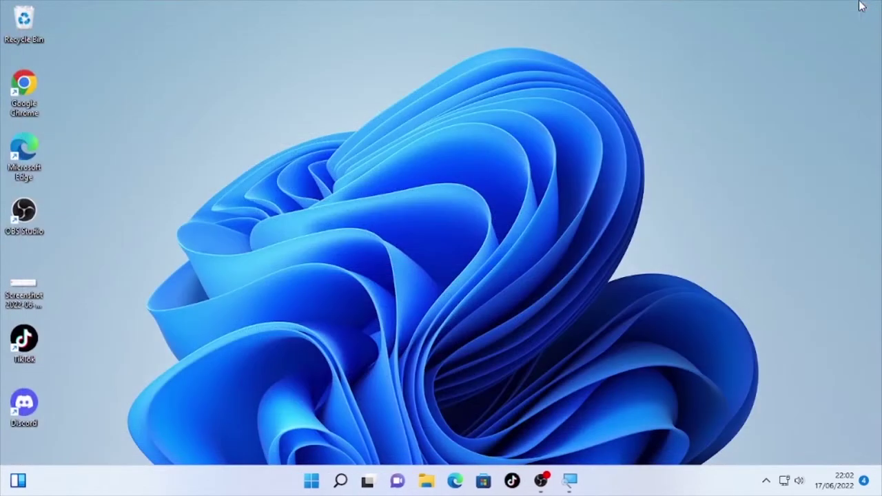
{"action": "left_click", "coordinate": [866, 7]}
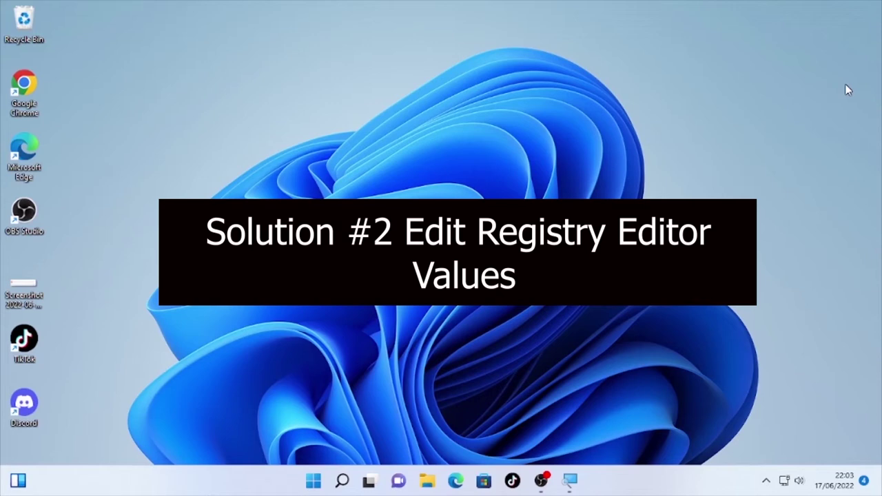
Search Windows for regedit, run Registry Editor as administrator and maximize its window.
{"action": "mouse_move", "coordinate": [345, 483]}
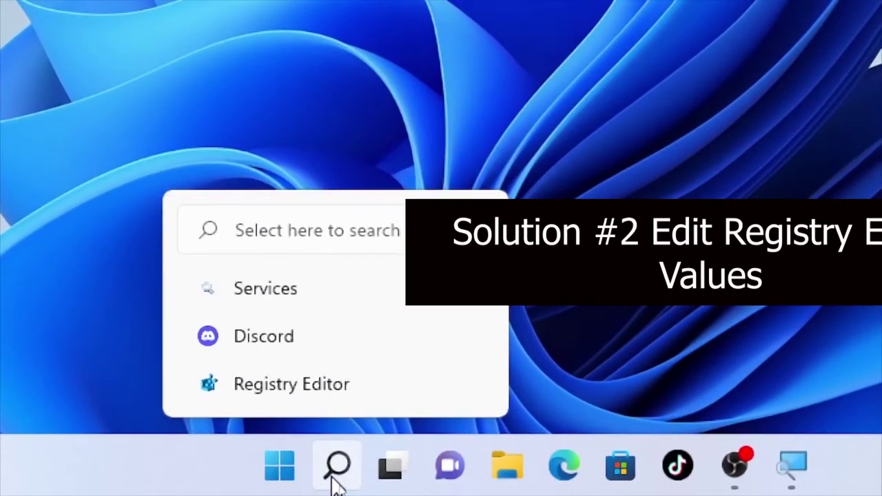
{"action": "left_click", "coordinate": [338, 473]}
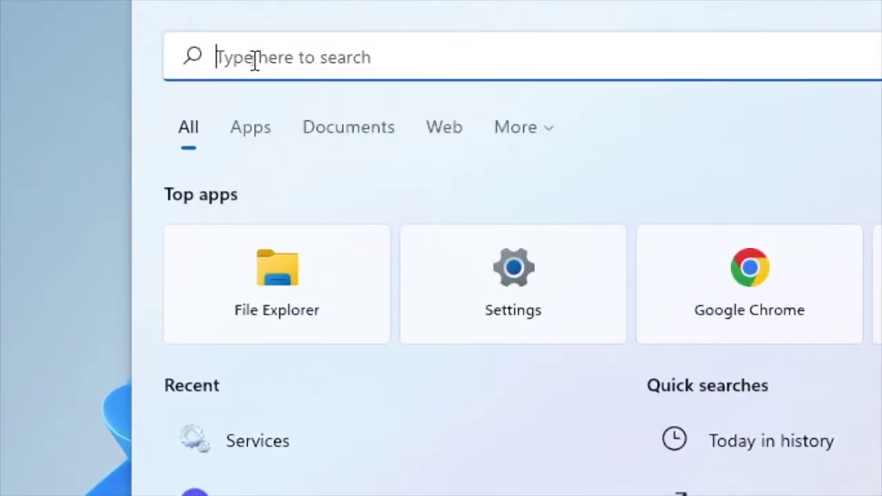
{"action": "type", "text": "regedi"}
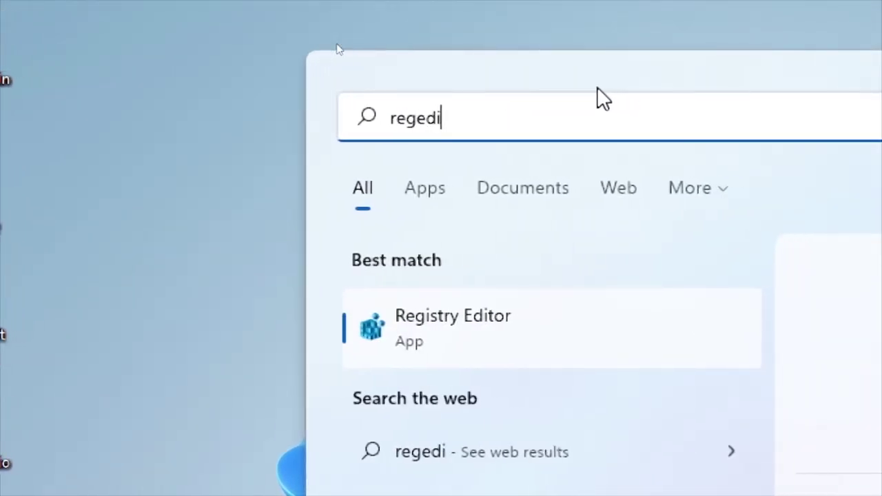
{"action": "type", "text": "t"}
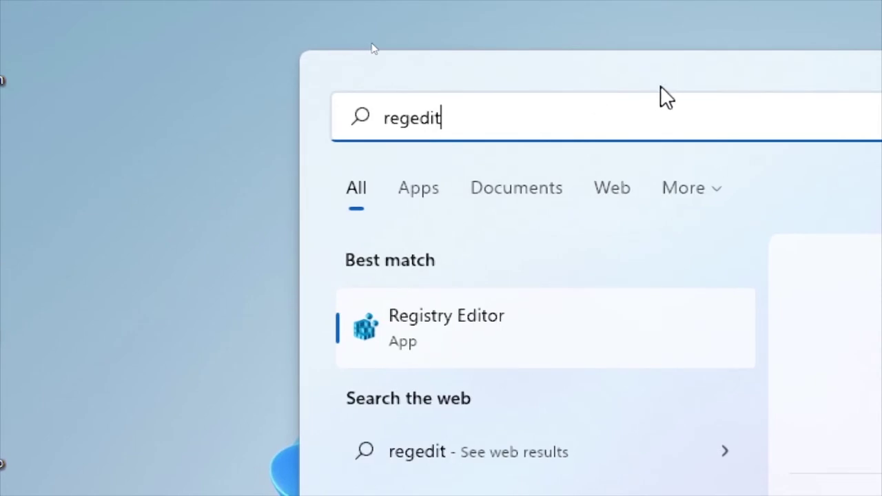
{"action": "right_click", "coordinate": [444, 353]}
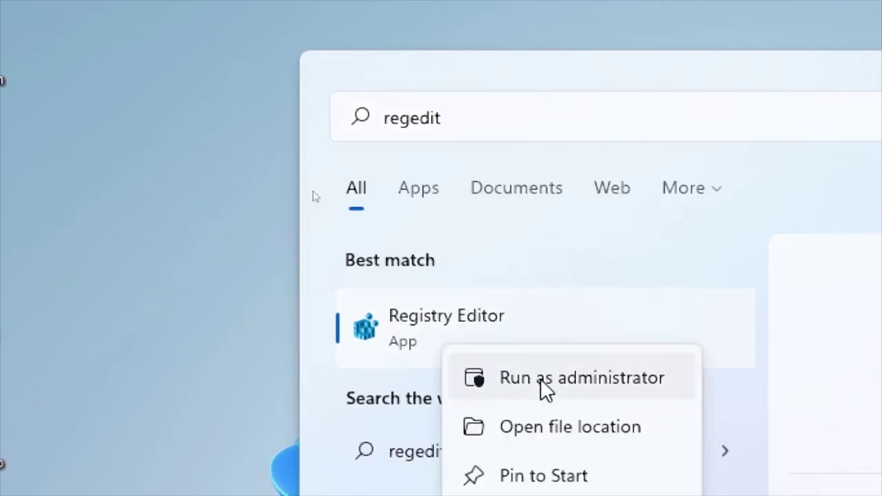
{"action": "left_click", "coordinate": [561, 389]}
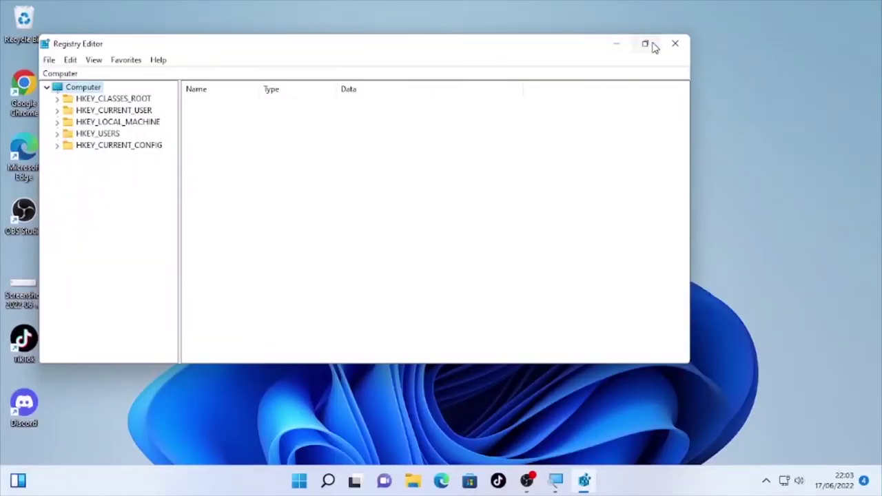
{"action": "left_click", "coordinate": [644, 43]}
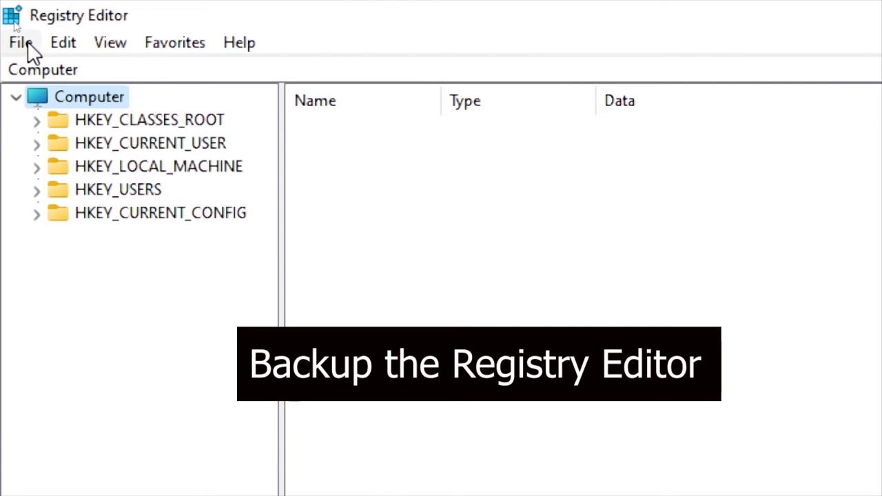
Export the entire registry to the Desktop as a registration file named backup, and check for the file there.
{"action": "left_click", "coordinate": [27, 44]}
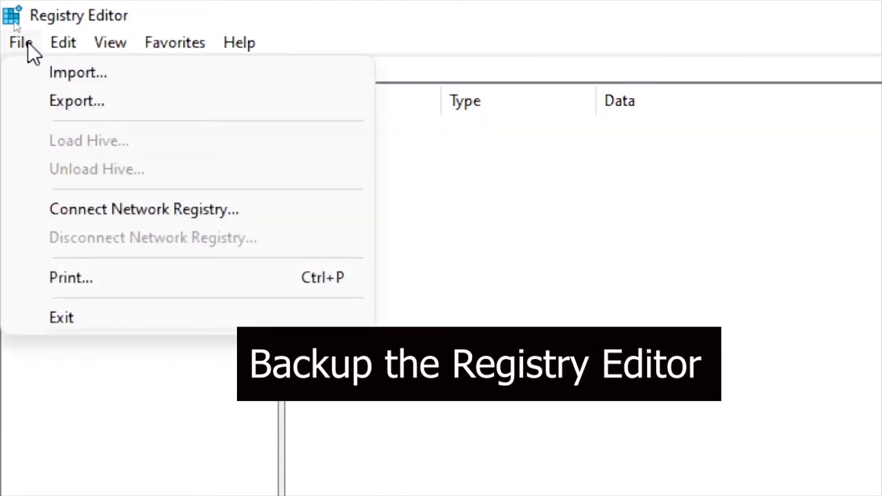
{"action": "left_click", "coordinate": [74, 109]}
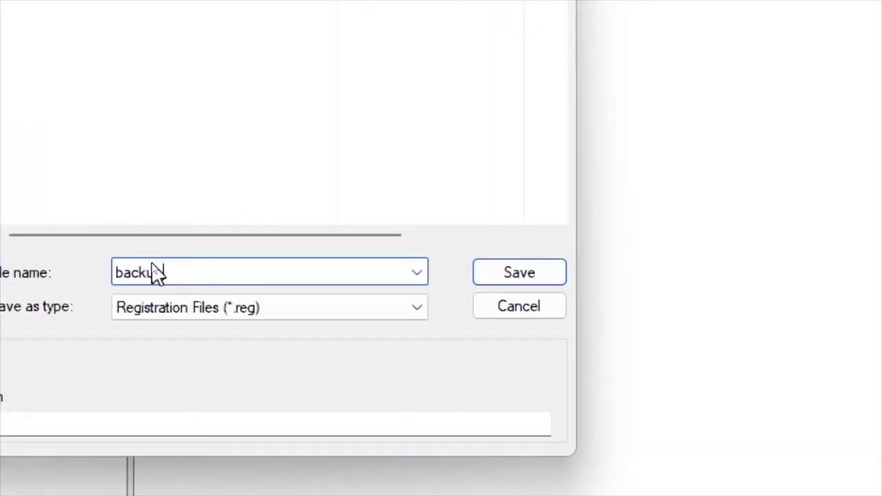
{"action": "type", "text": "up"}
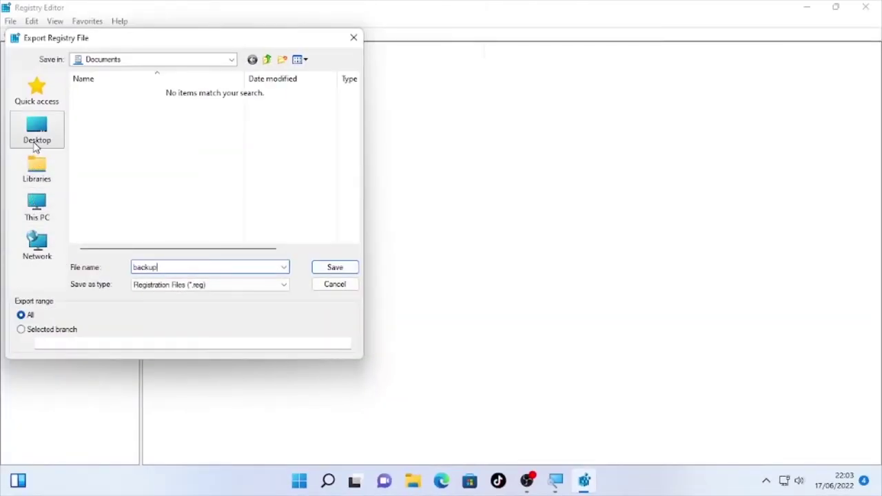
{"action": "left_click", "coordinate": [35, 145]}
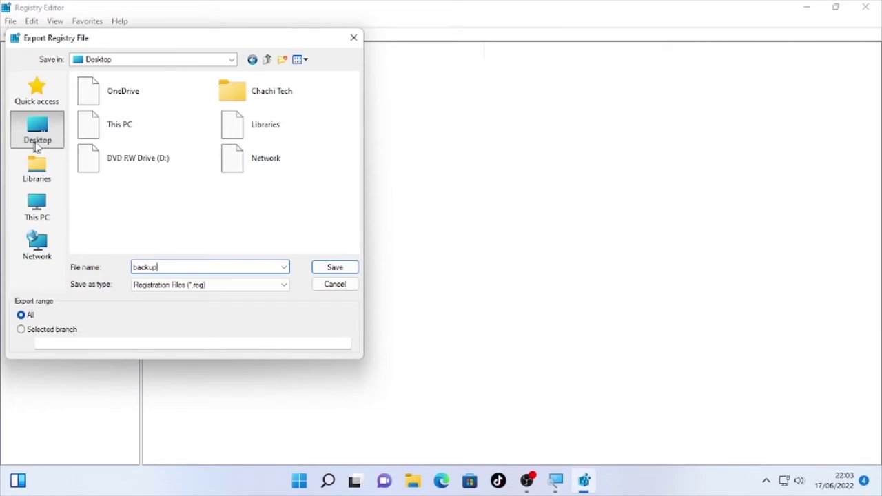
{"action": "left_click", "coordinate": [335, 268]}
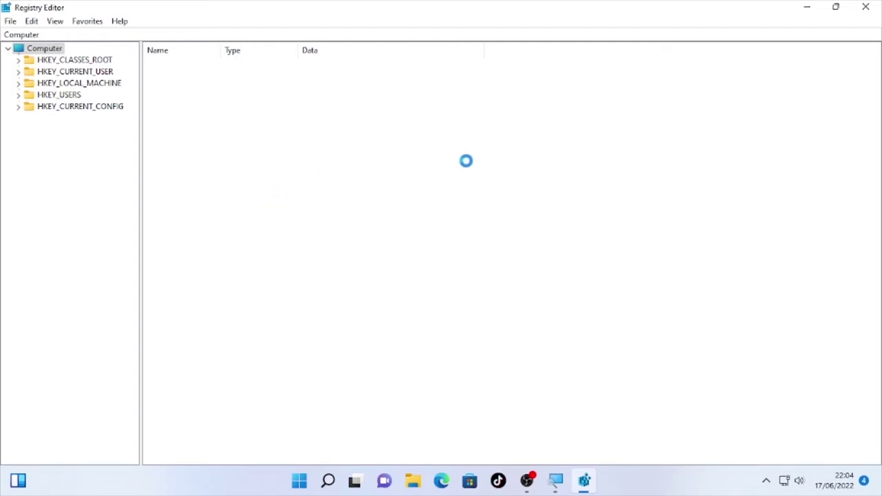
{"action": "left_click", "coordinate": [808, 7]}
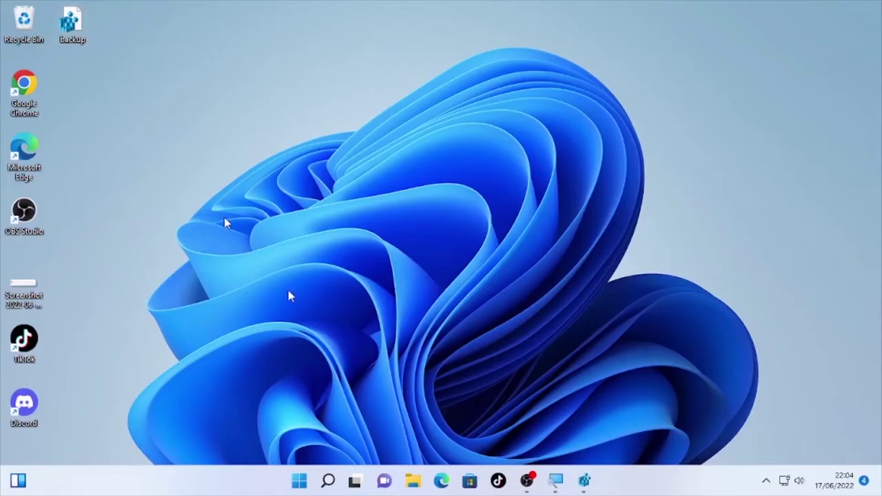
{"action": "left_click", "coordinate": [585, 480]}
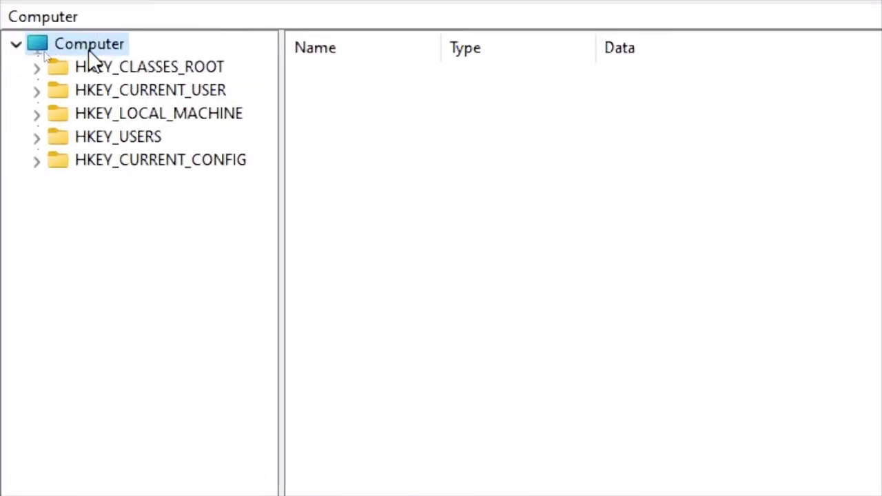
Navigate to the registry key HKEY_LOCAL_MACHINE\SYSTEM\CurrentControlSet\Services\wuauserv and select it.
{"action": "left_click", "coordinate": [89, 49]}
{"action": "left_click", "coordinate": [38, 116]}
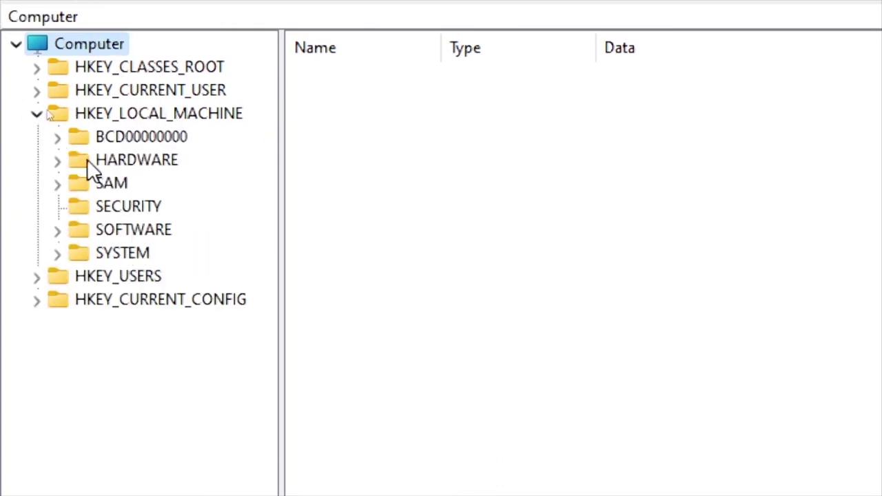
{"action": "left_click", "coordinate": [59, 254]}
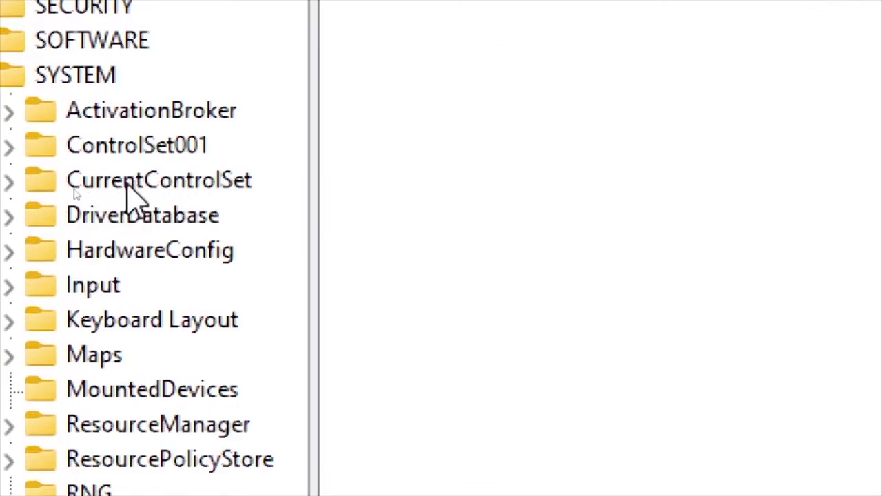
{"action": "left_click", "coordinate": [9, 182]}
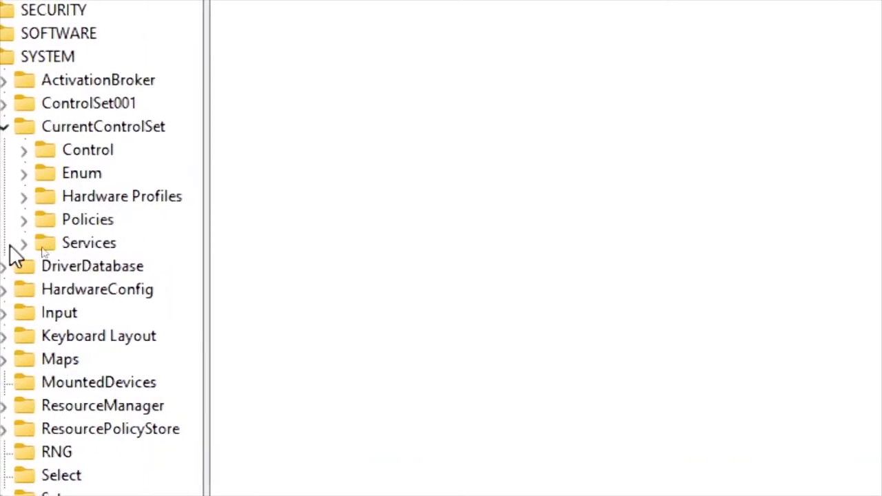
{"action": "left_click", "coordinate": [25, 244]}
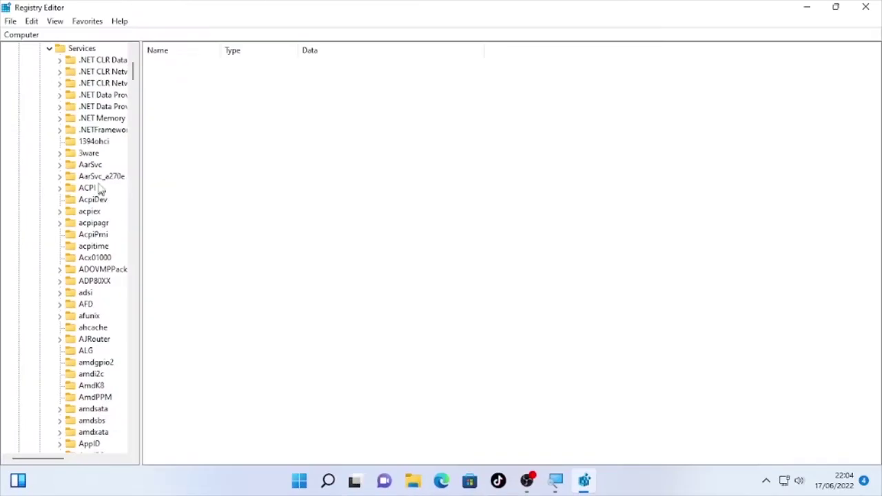
{"action": "scroll", "coordinate": [103, 107], "scroll_direction": "down", "scroll_amount": 4}
{"action": "scroll", "coordinate": [97, 113], "scroll_direction": "down", "scroll_amount": 16}
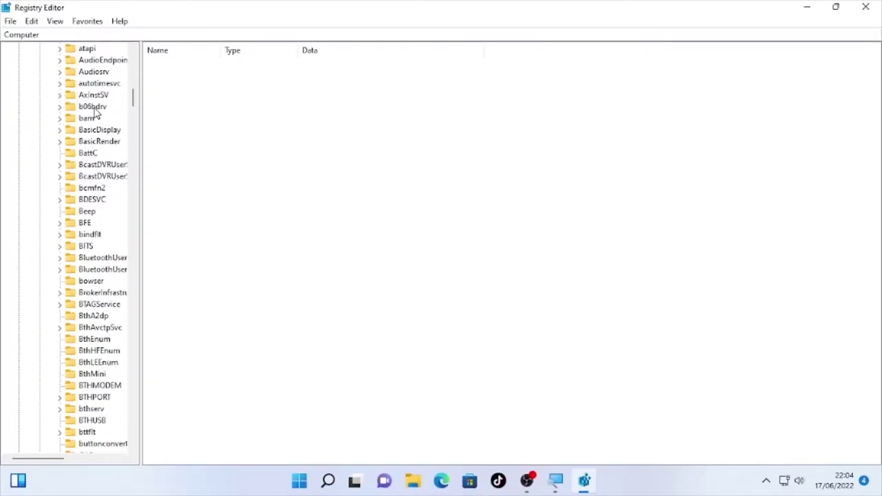
{"action": "scroll", "coordinate": [95, 114], "scroll_direction": "down", "scroll_amount": 10}
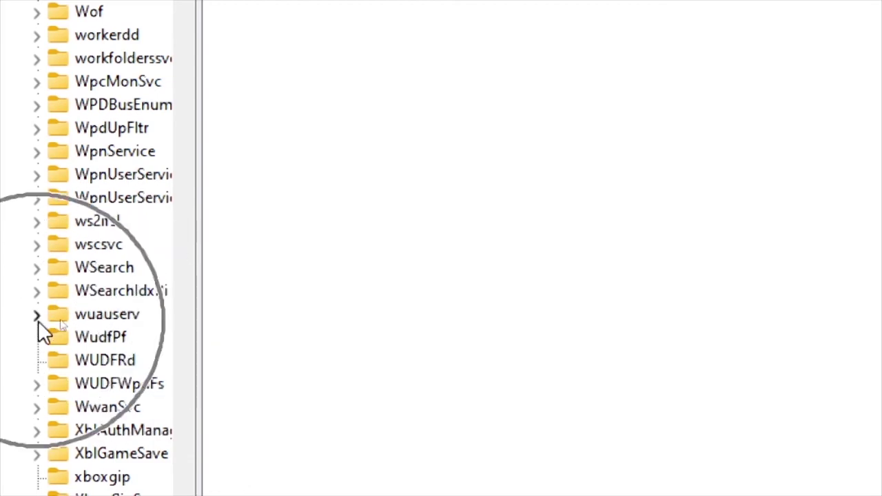
{"action": "left_click", "coordinate": [107, 315]}
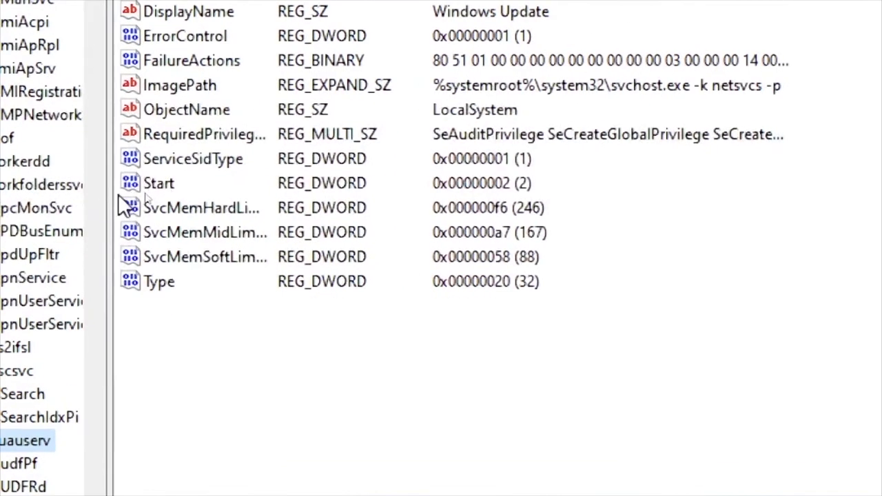
Open the Start value of the wuauserv key, keep its data at hexadecimal 2, confirm it and close Registry Editor.
{"action": "left_click", "coordinate": [159, 183]}
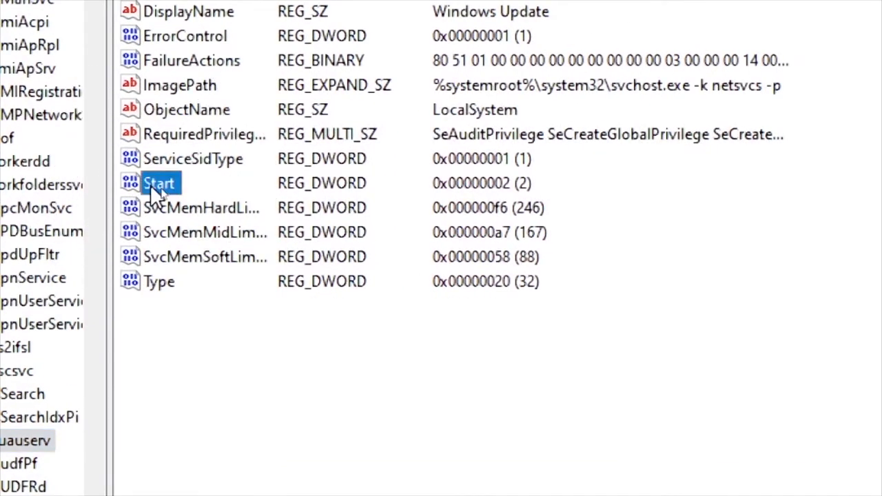
{"action": "double_click", "coordinate": [152, 186]}
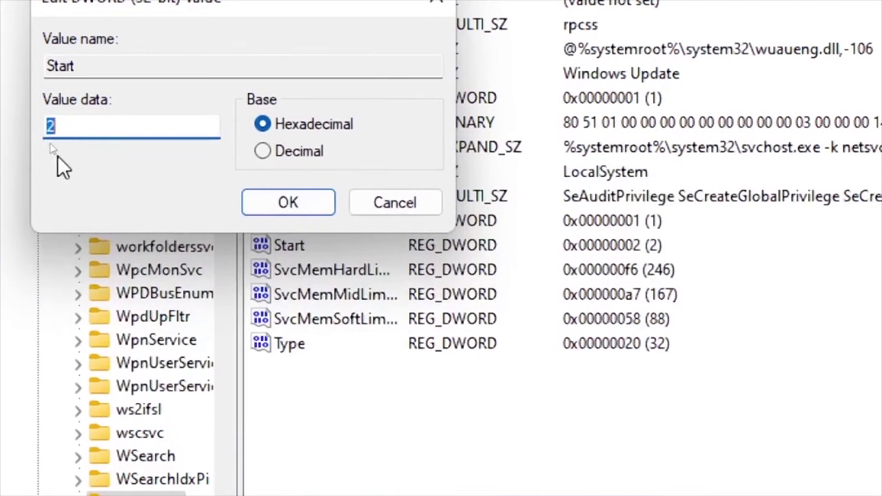
{"action": "left_click", "coordinate": [69, 124]}
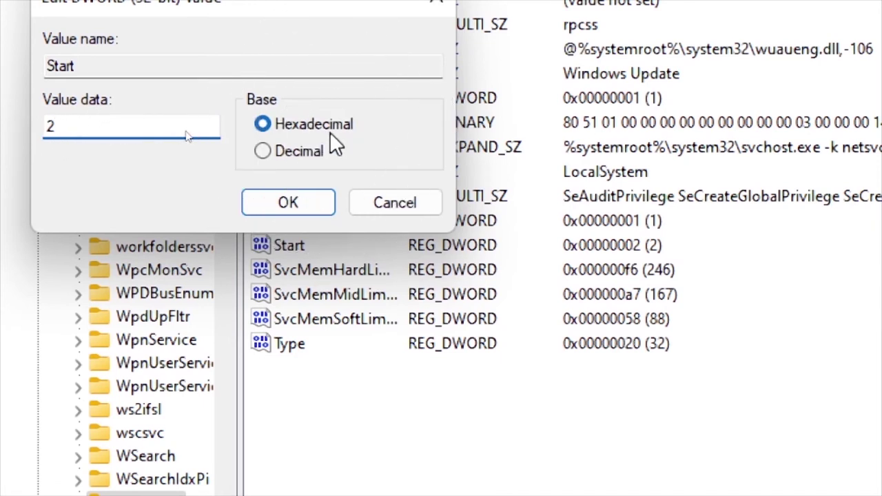
{"action": "left_click", "coordinate": [288, 200]}
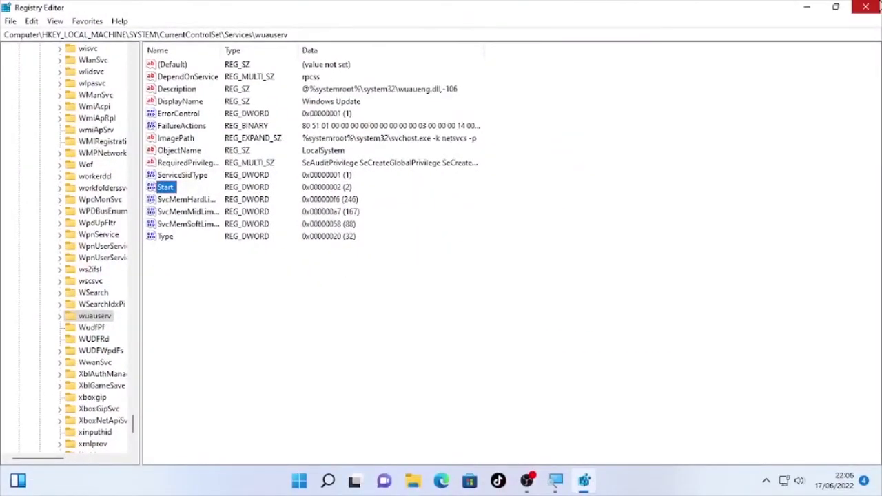
{"action": "left_click", "coordinate": [866, 7]}
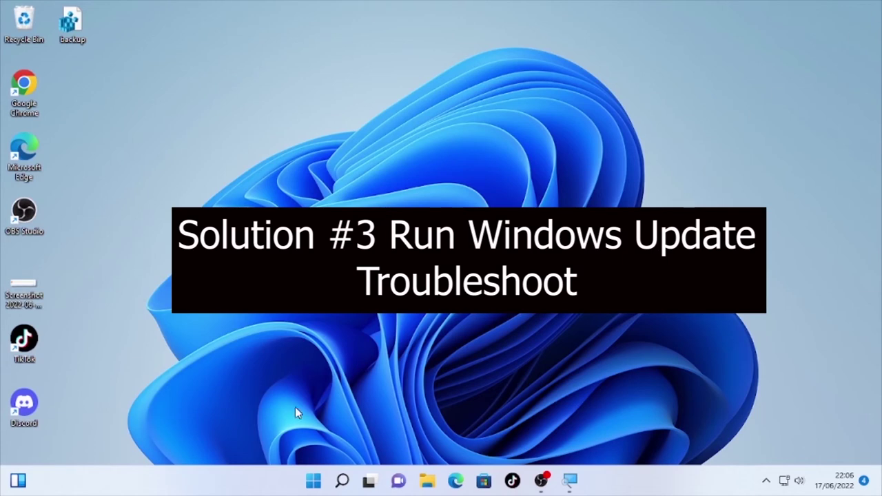
Search Windows for settings and open the Settings app.
{"action": "left_click", "coordinate": [342, 482]}
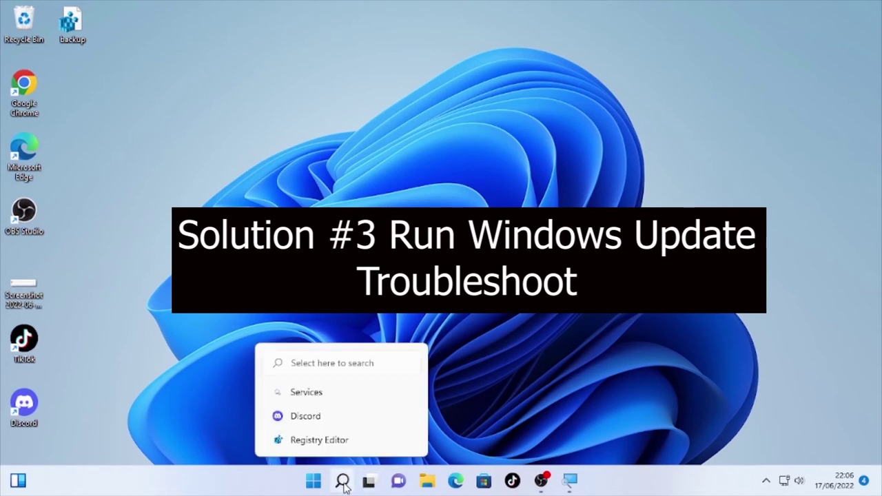
{"action": "left_click", "coordinate": [345, 480]}
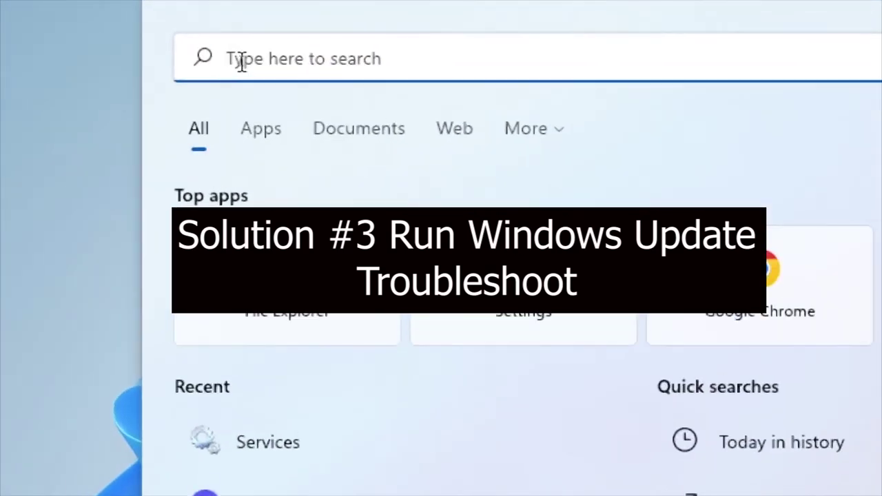
{"action": "type", "text": "settings"}
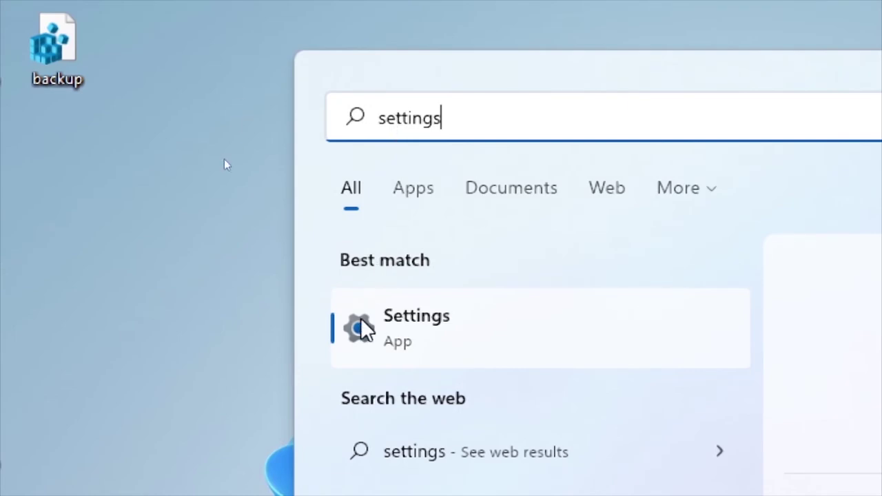
{"action": "left_click", "coordinate": [437, 355]}
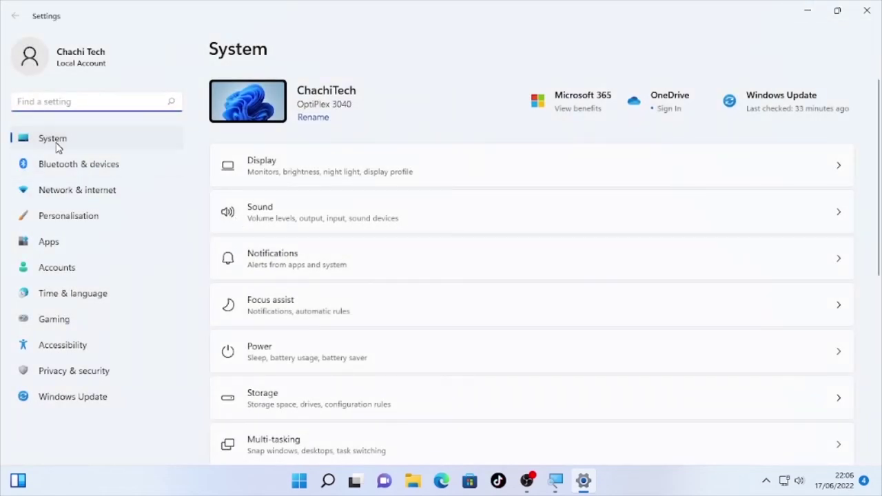
Go to the other trouble-shooters within the System troubleshooting settings and run the Windows Update trouble-shooter.
{"action": "left_click", "coordinate": [64, 141]}
{"action": "scroll", "coordinate": [306, 250], "scroll_direction": "down", "scroll_amount": 4}
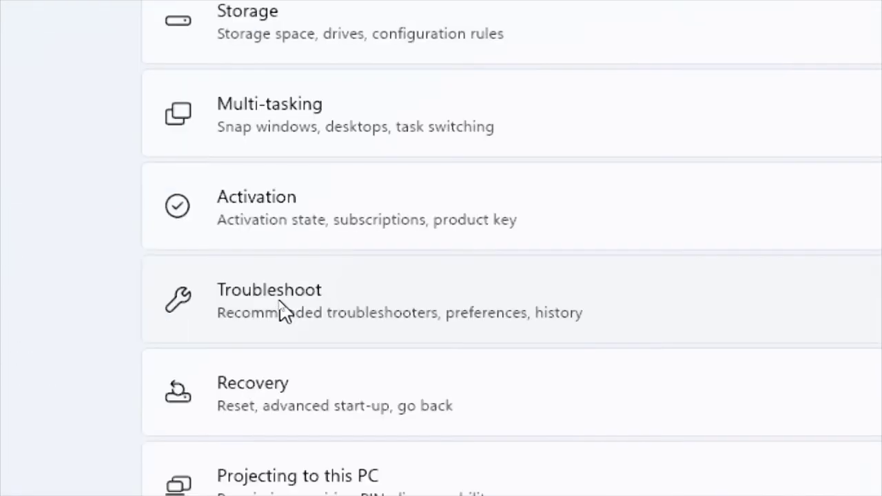
{"action": "left_click", "coordinate": [279, 306]}
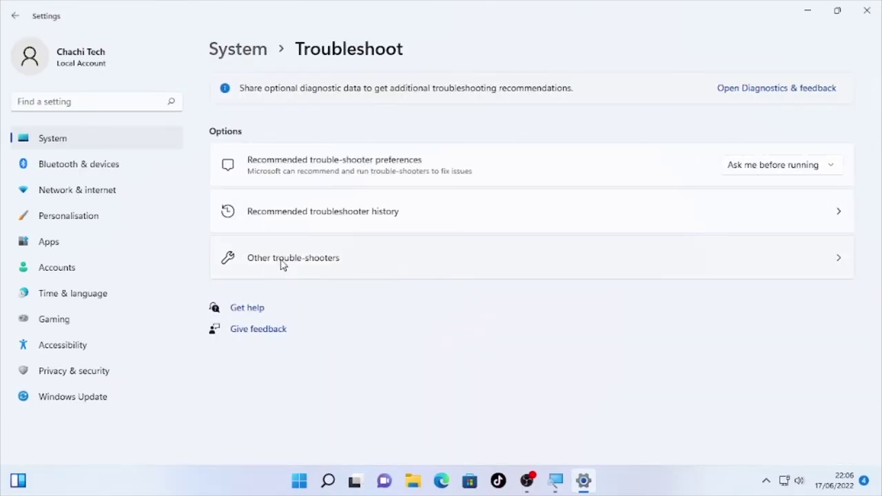
{"action": "left_click", "coordinate": [282, 265]}
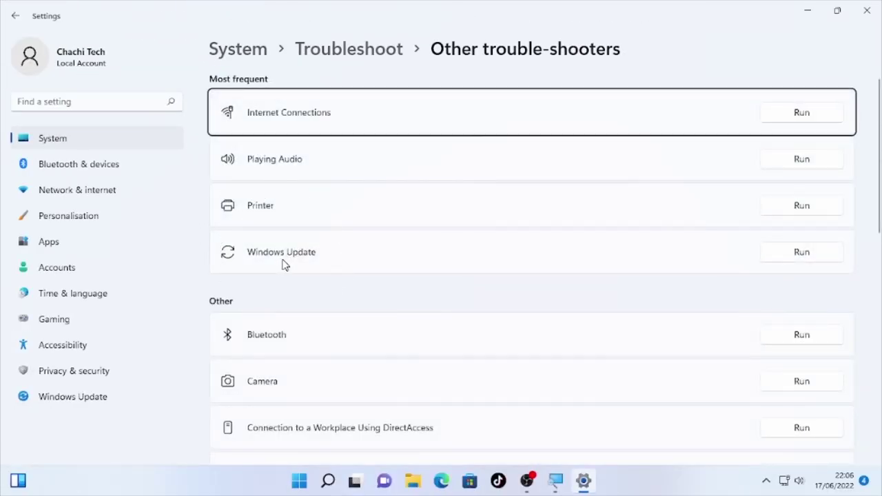
{"action": "left_click", "coordinate": [282, 265]}
{"action": "left_click", "coordinate": [285, 265]}
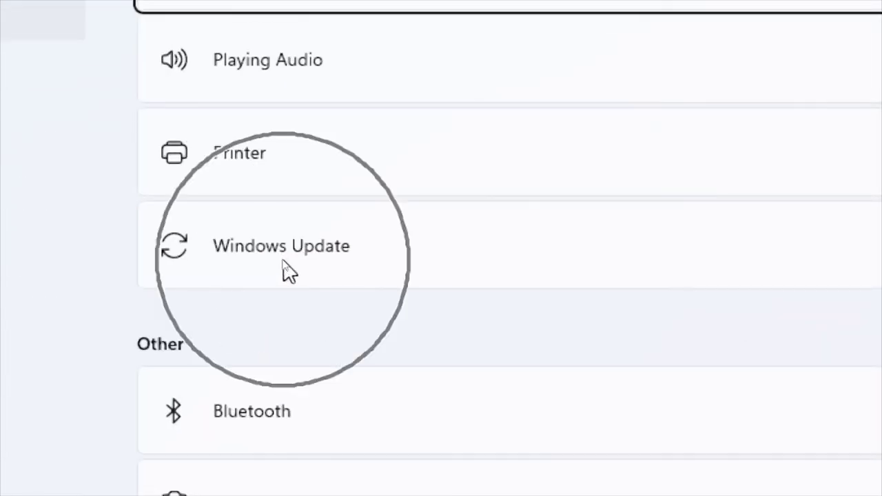
{"action": "left_click", "coordinate": [809, 255]}
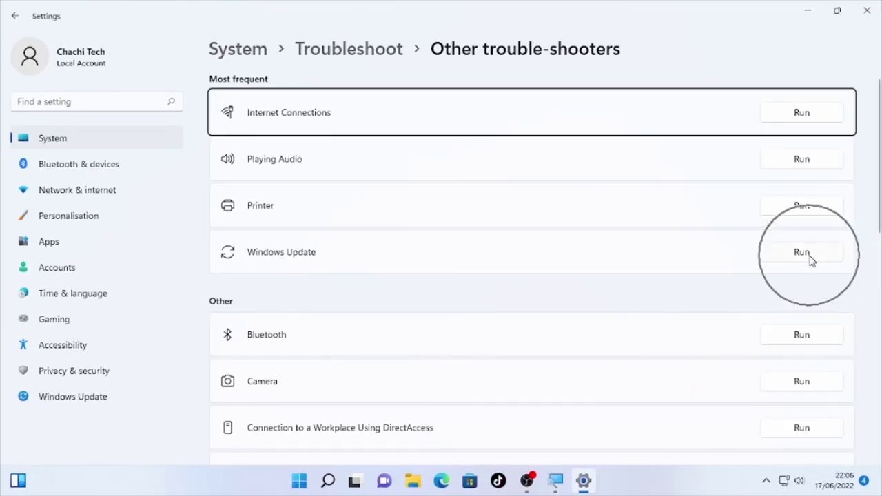